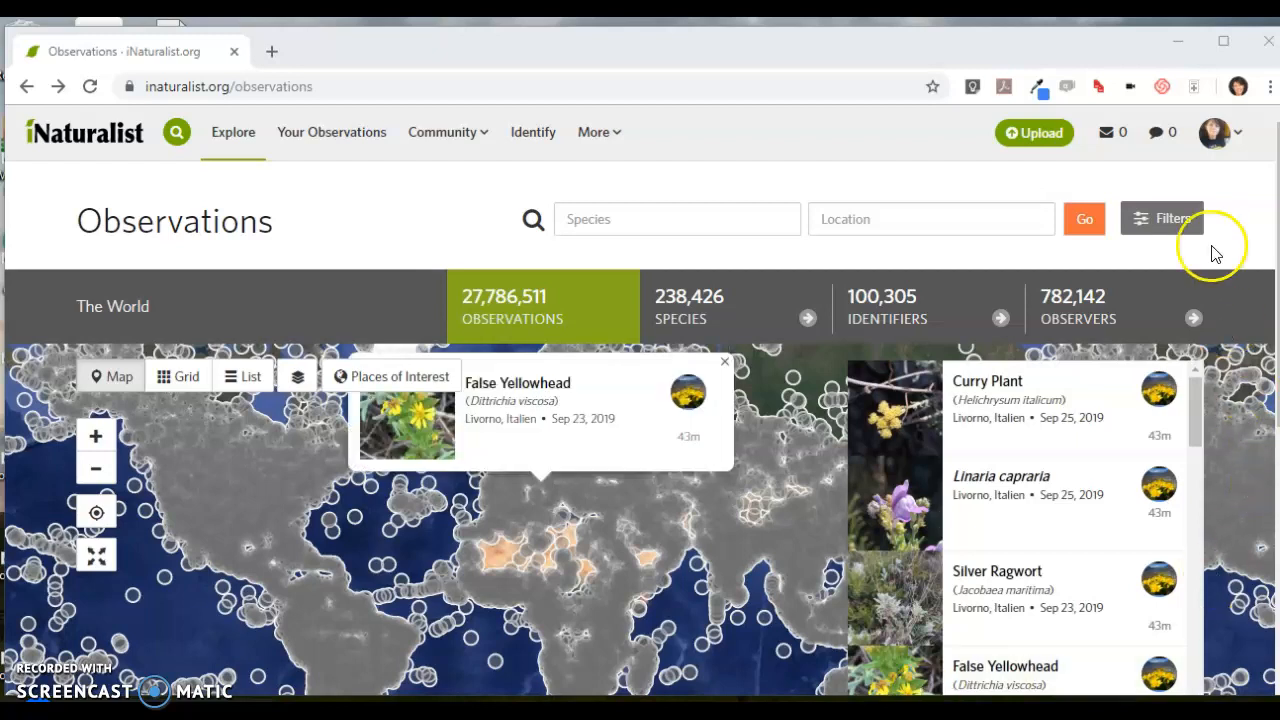
# Show the account's own observations instead of all observations worldwide
pyautogui.moveTo(1214, 131)
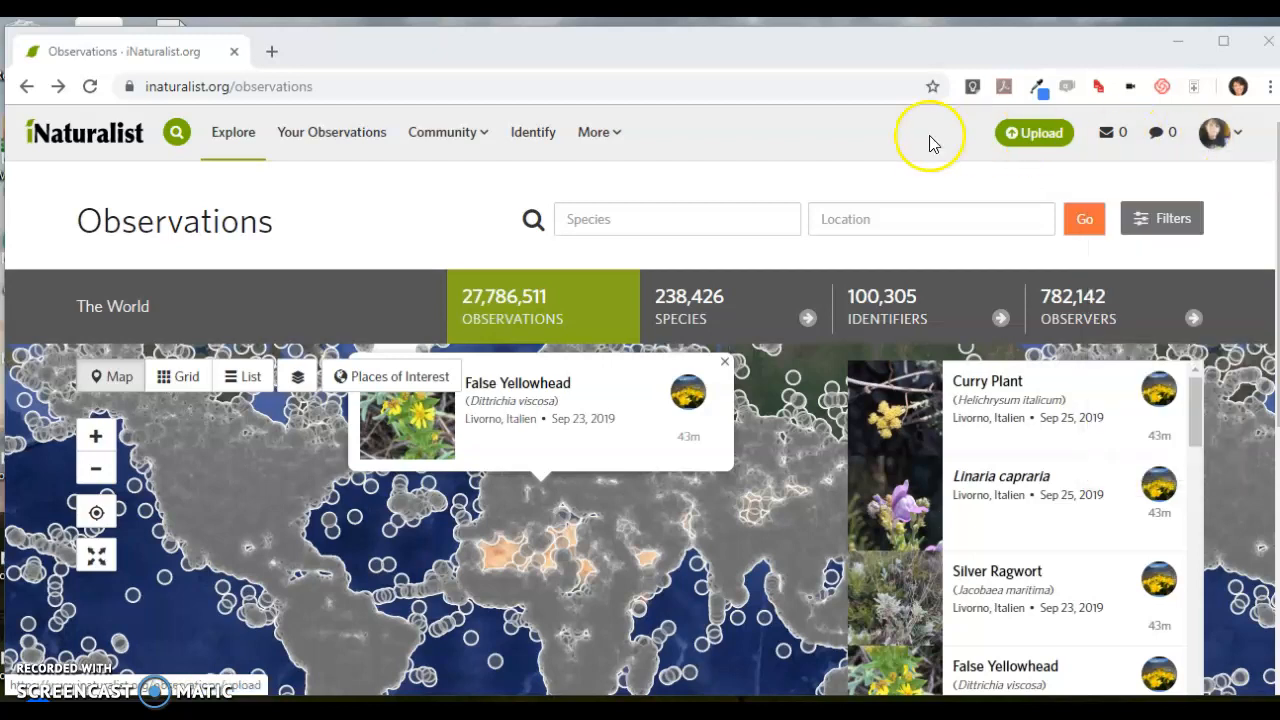
pyautogui.click(352, 141)
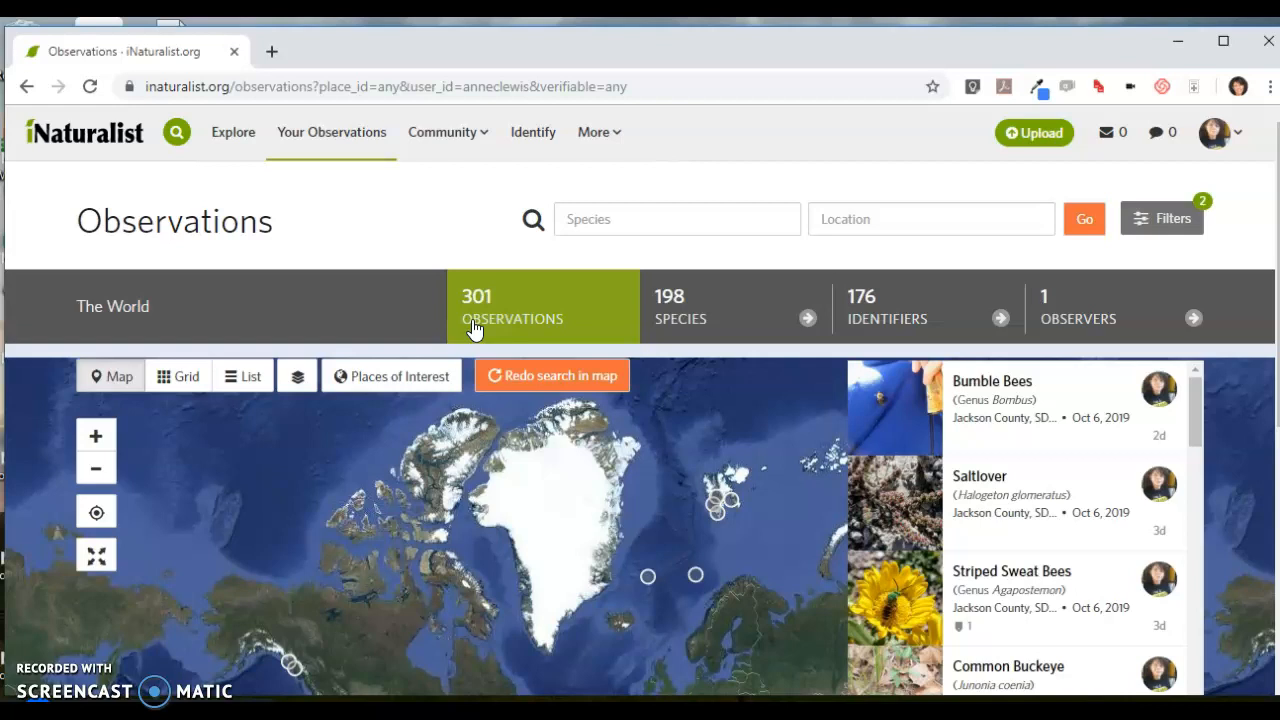
# Go to the community projects and start a new Collection project
pyautogui.moveTo(446, 140)
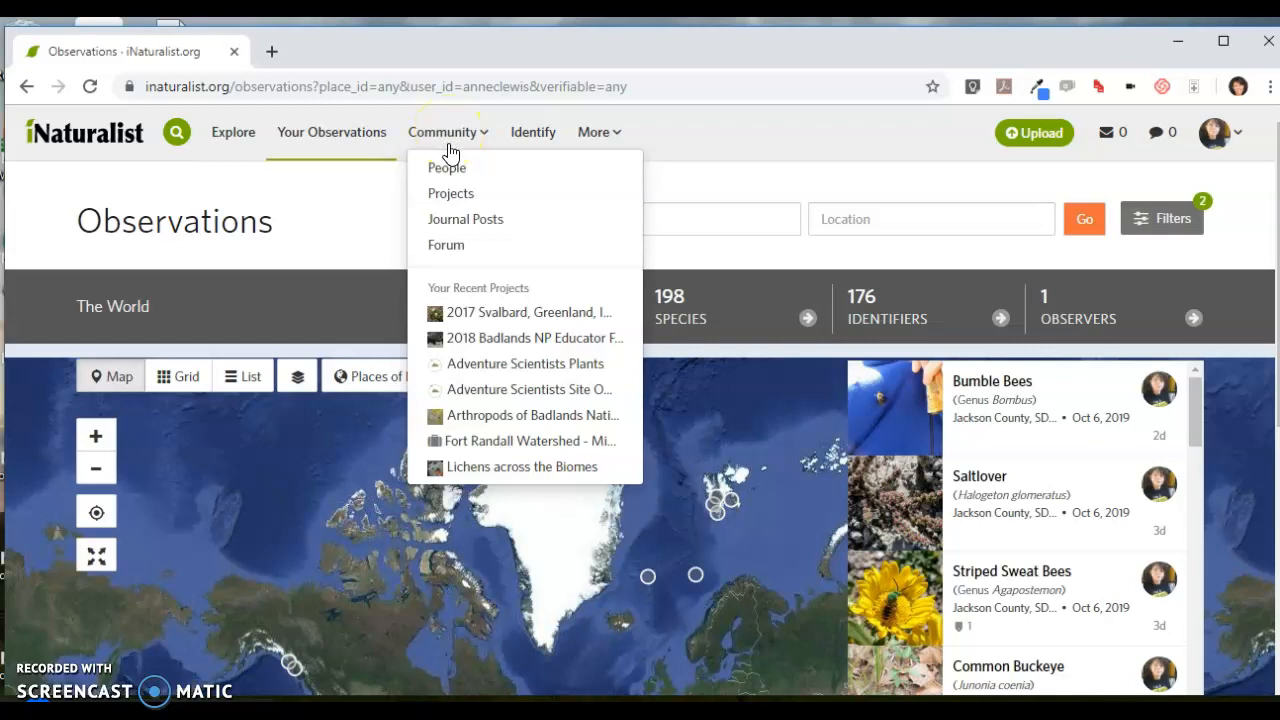
pyautogui.click(450, 195)
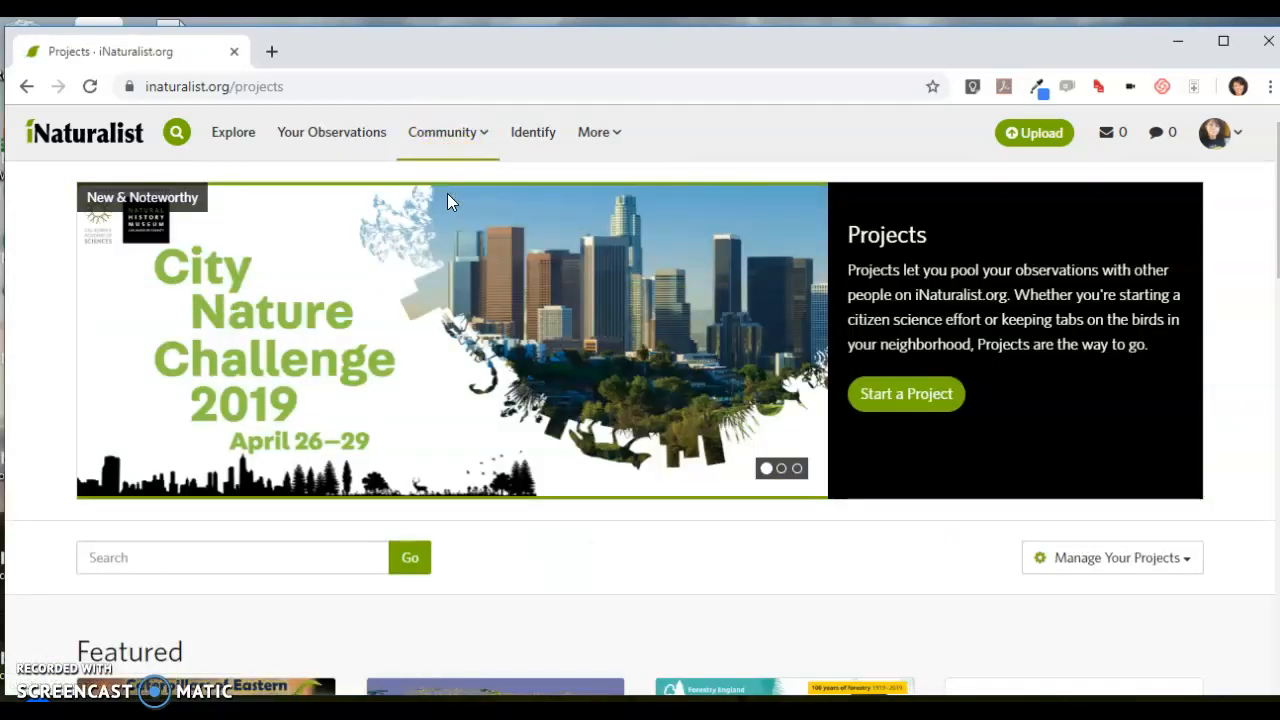
pyautogui.click(895, 395)
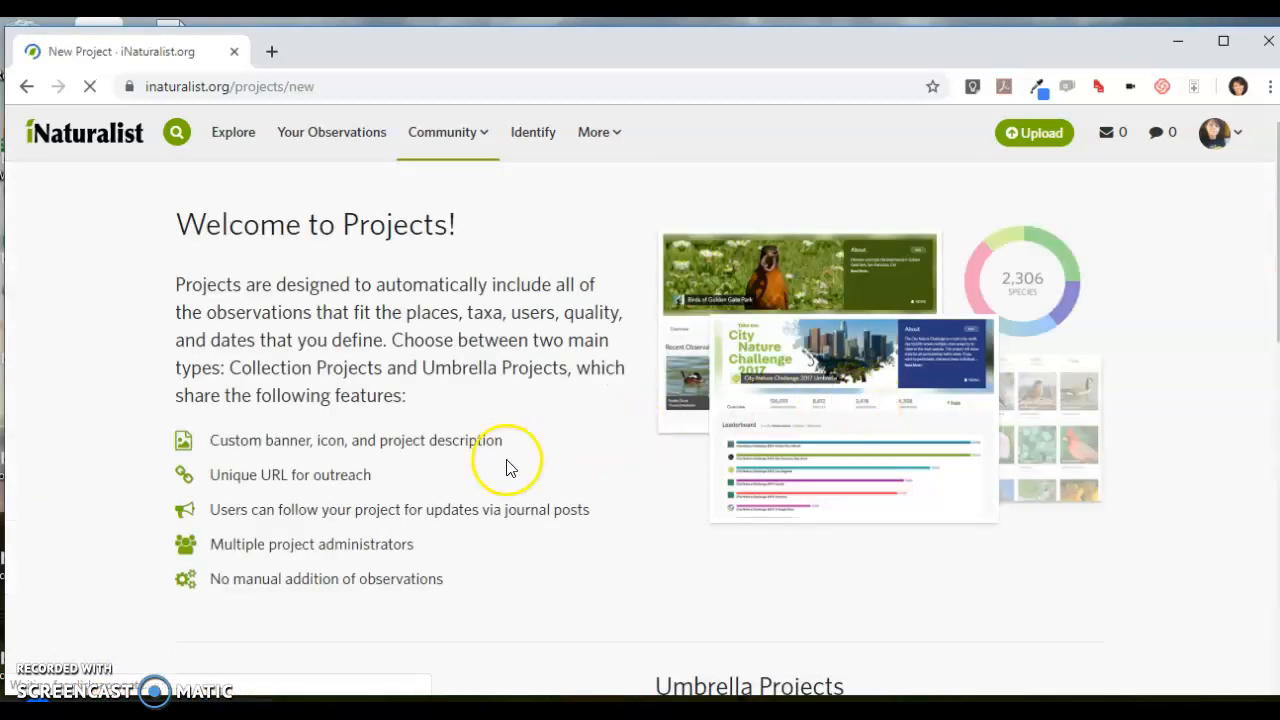
pyautogui.scroll(-3, 505, 457)
pyautogui.scroll(-3, 505, 450)
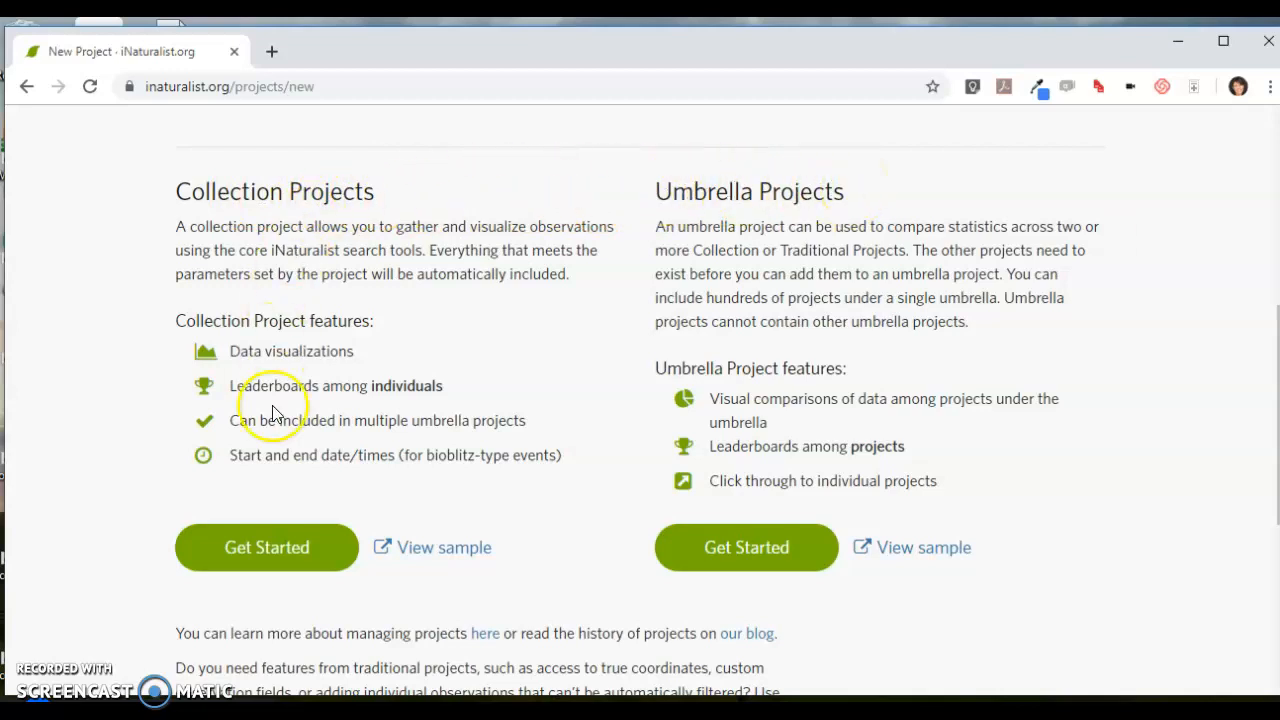
pyautogui.click(262, 550)
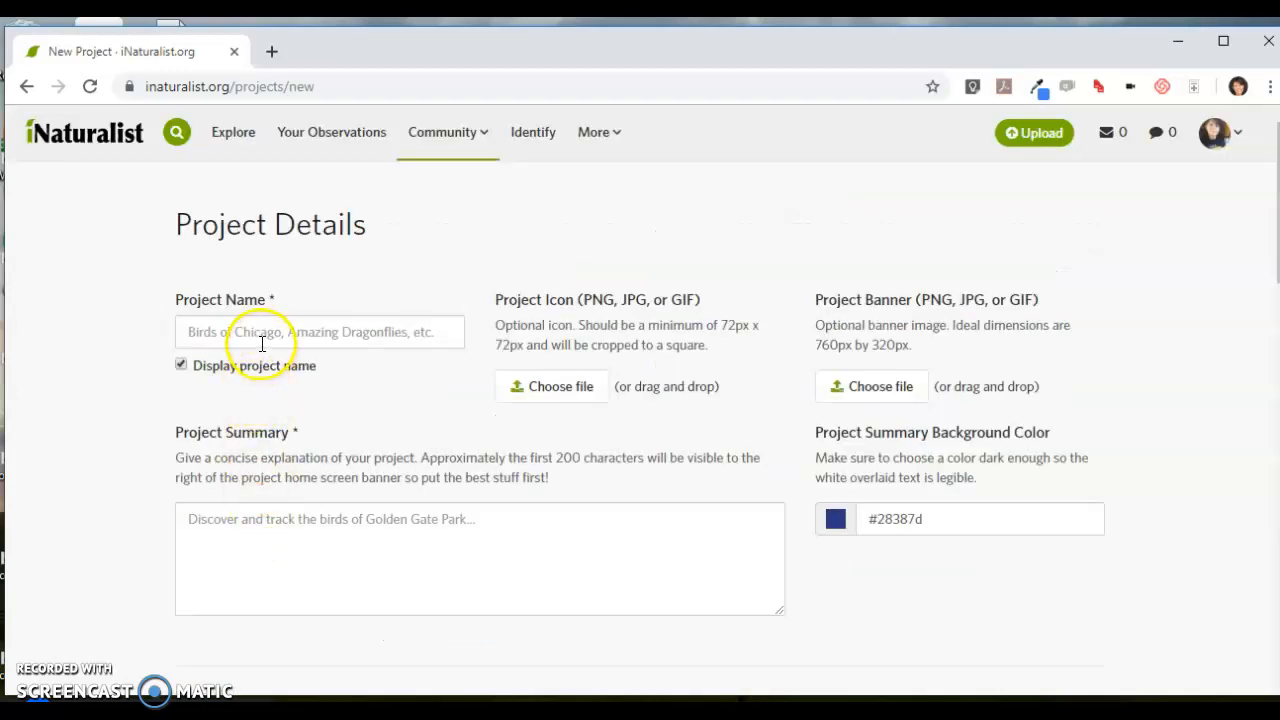
# Name the project "2019 My School BioBlitz" and enter "My school's bioblitz" as its summary
pyautogui.click(262, 343)
pyautogui.write('2019 My School BioBlitz')
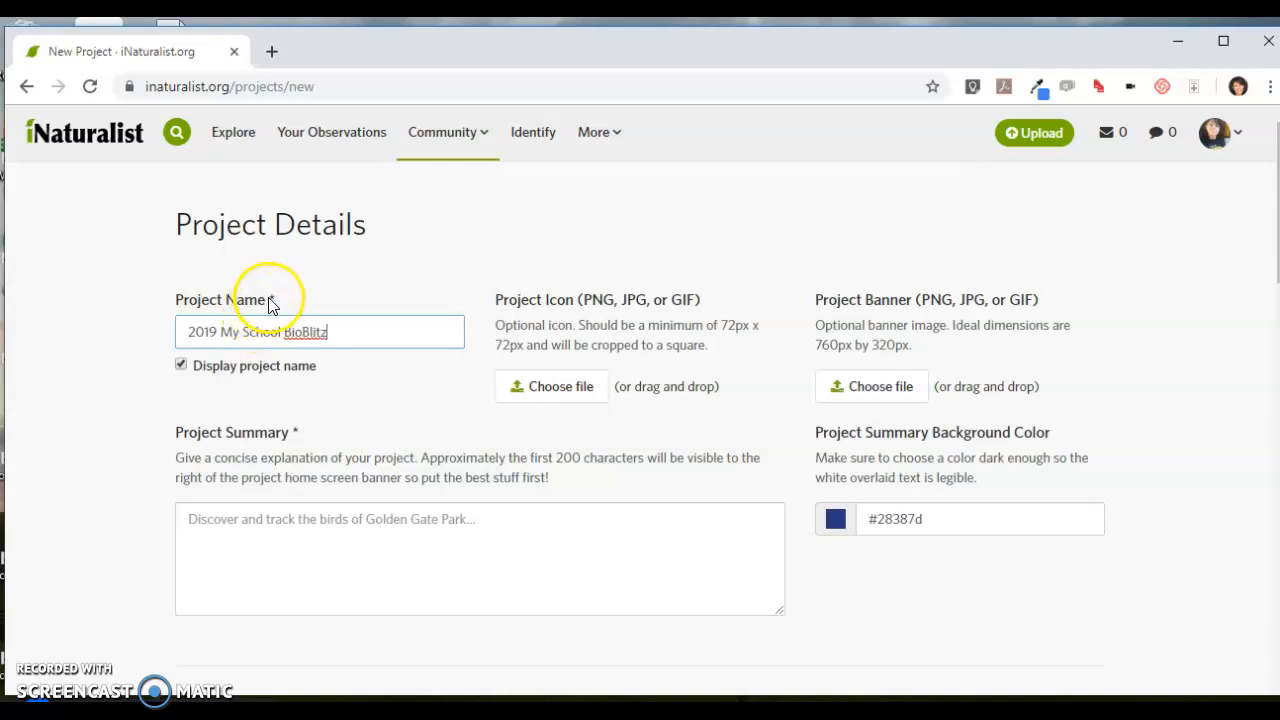
pyautogui.click(207, 538)
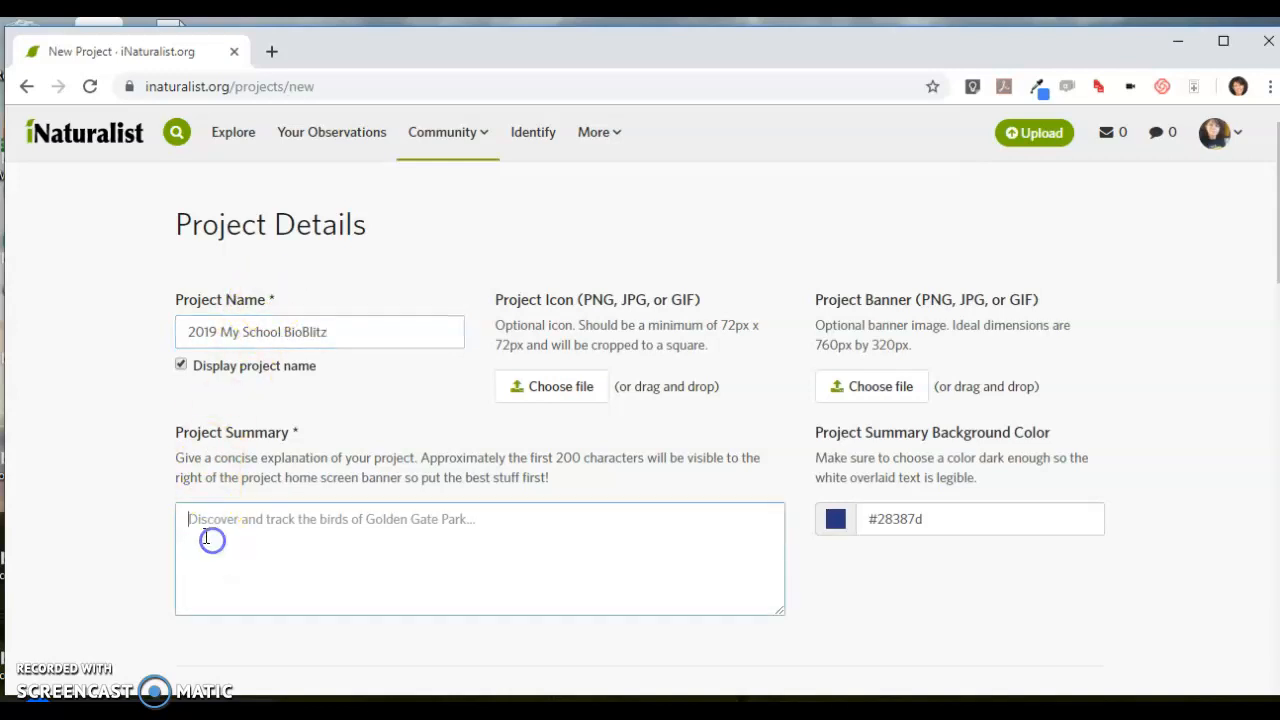
pyautogui.write("My school's bioblitz")
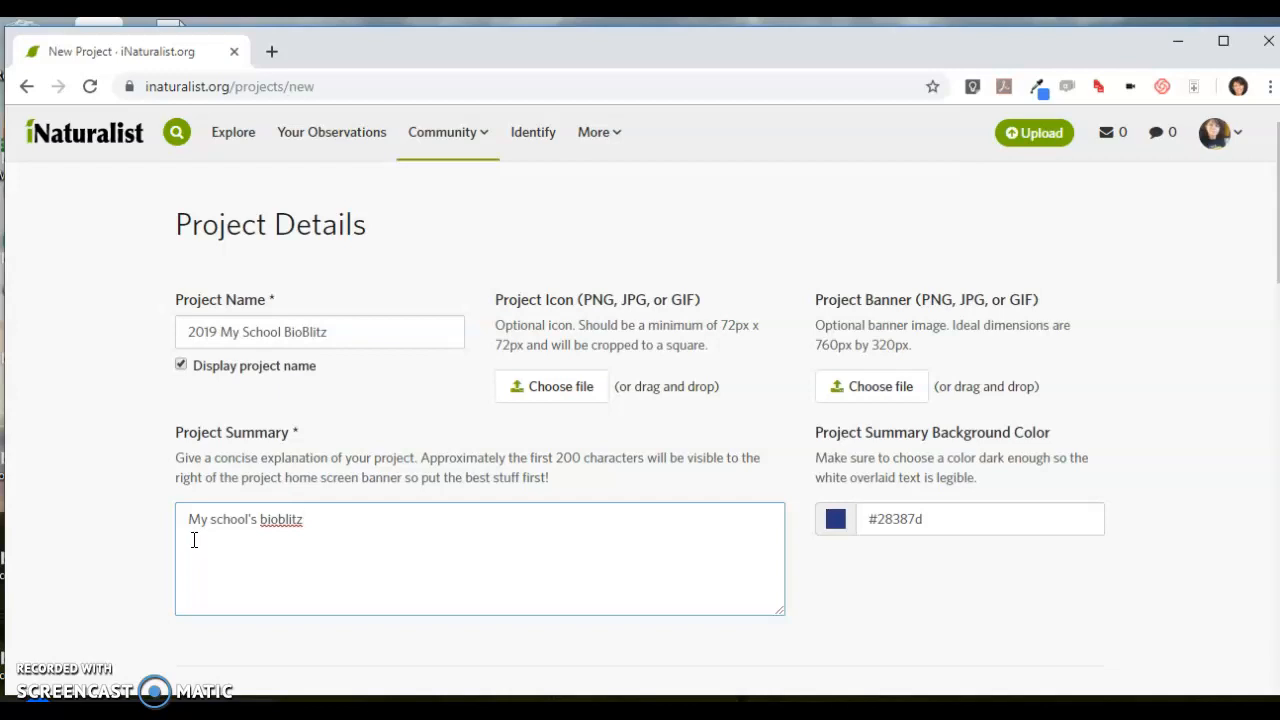
# Choose Collection as the project type
pyautogui.scroll(-3, 195, 537)
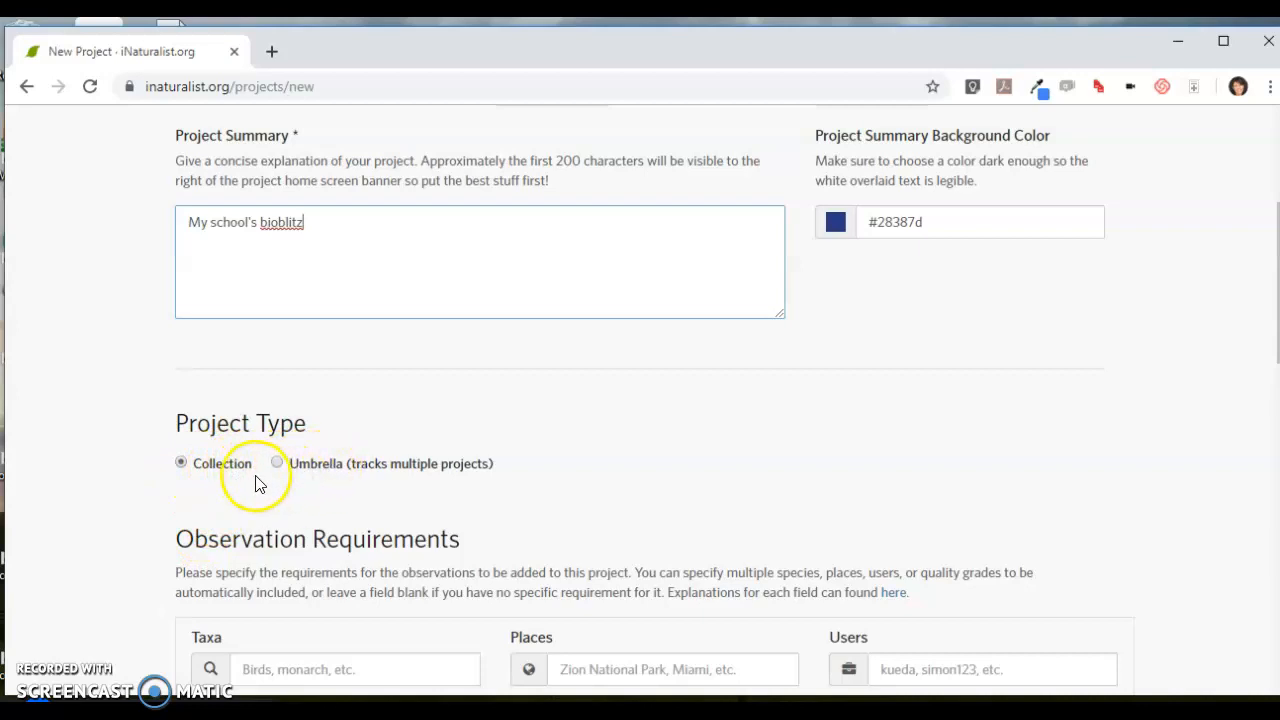
pyautogui.click(182, 482)
pyautogui.click(328, 474)
pyautogui.click(322, 469)
pyautogui.scroll(-1, 314, 466)
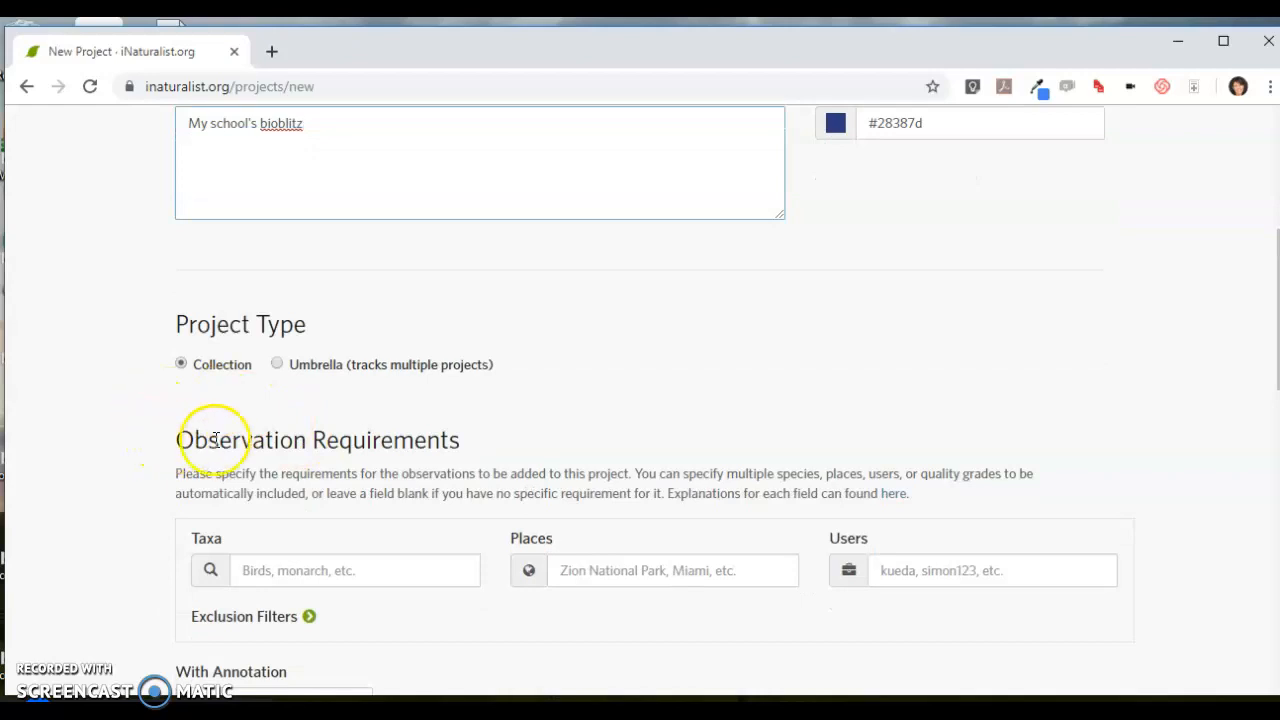
# Add the project owner's username to the Users field of the observation requirements
pyautogui.scroll(-1, 483, 445)
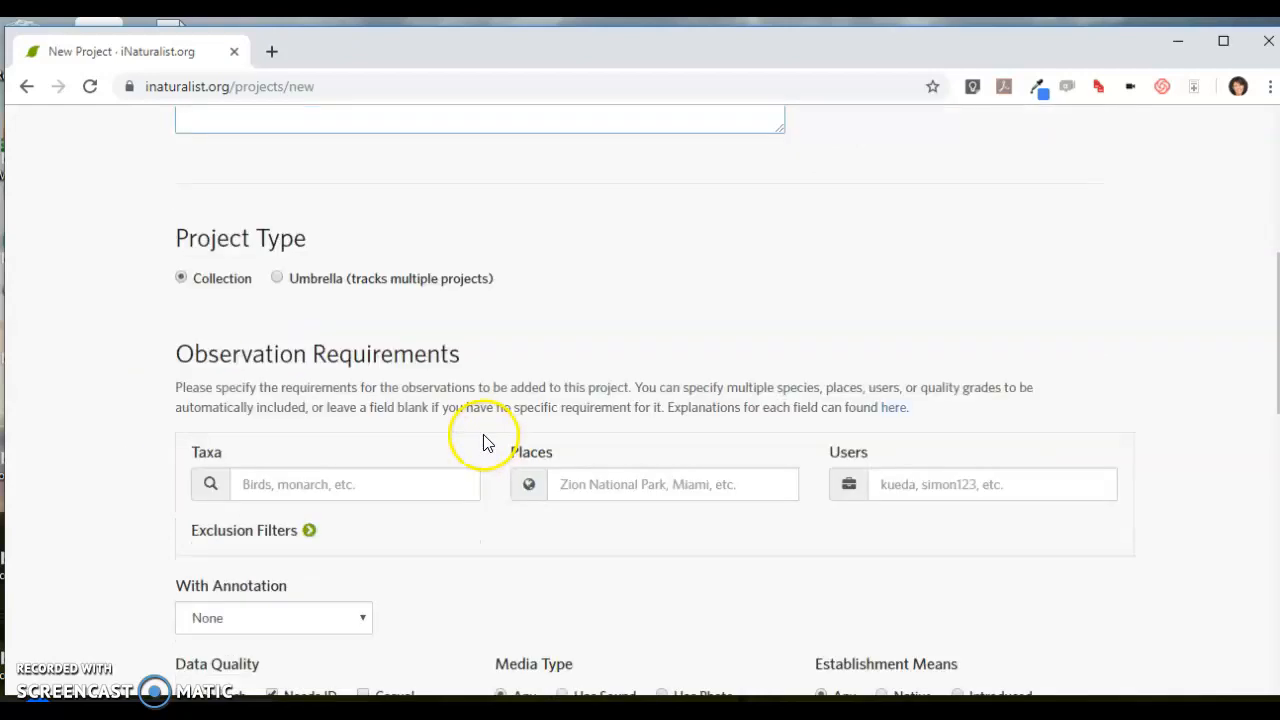
pyautogui.scroll(-2, 391, 294)
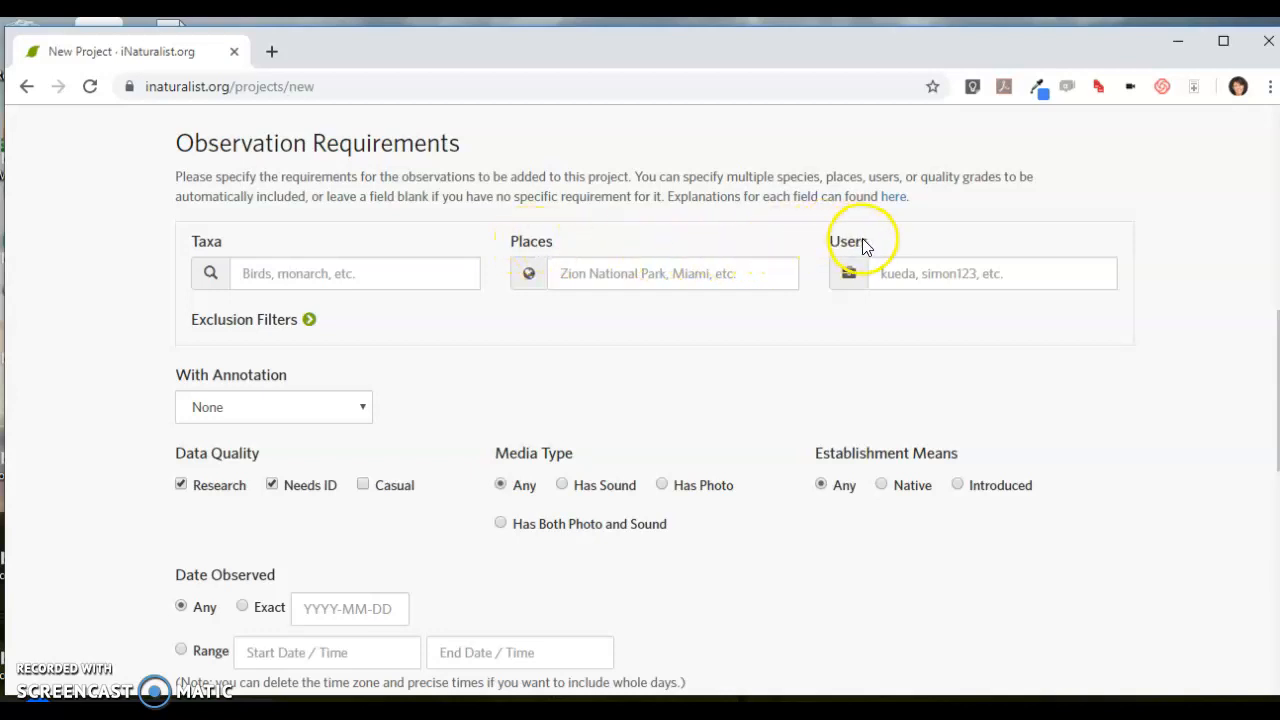
pyautogui.click(880, 273)
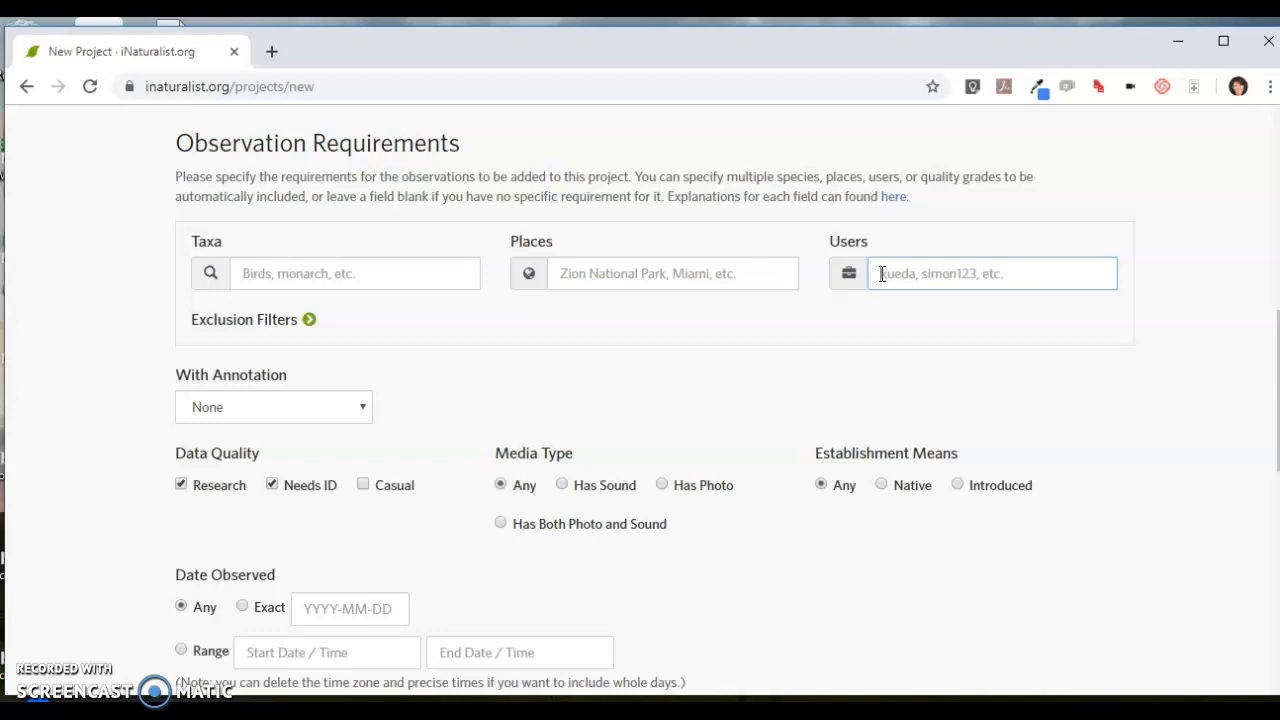
pyautogui.write('annecl')
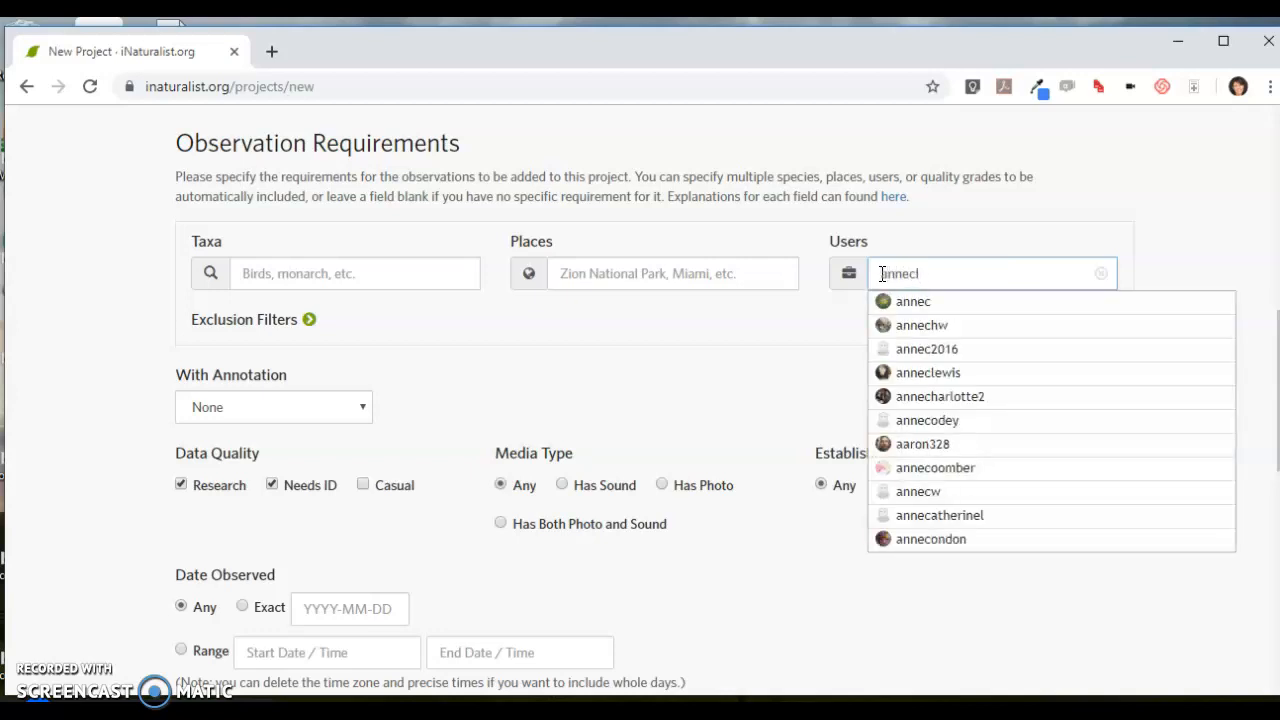
pyautogui.write('ewis')
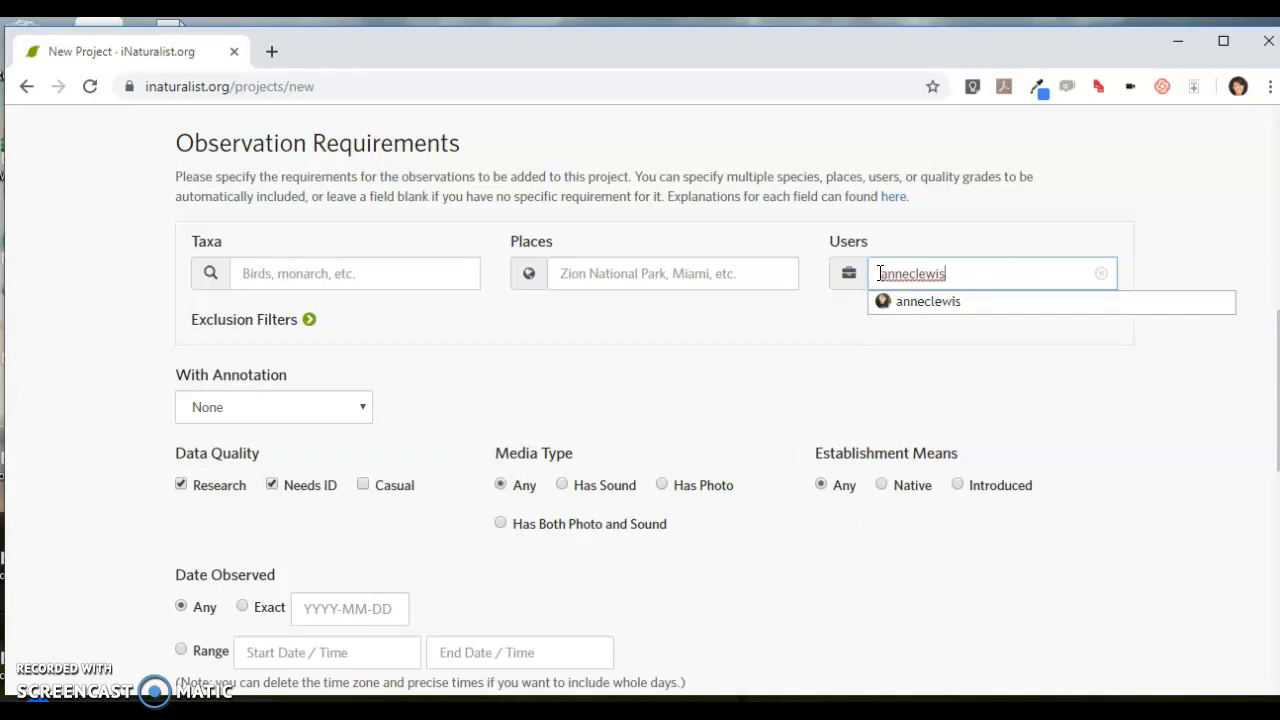
pyautogui.click(938, 304)
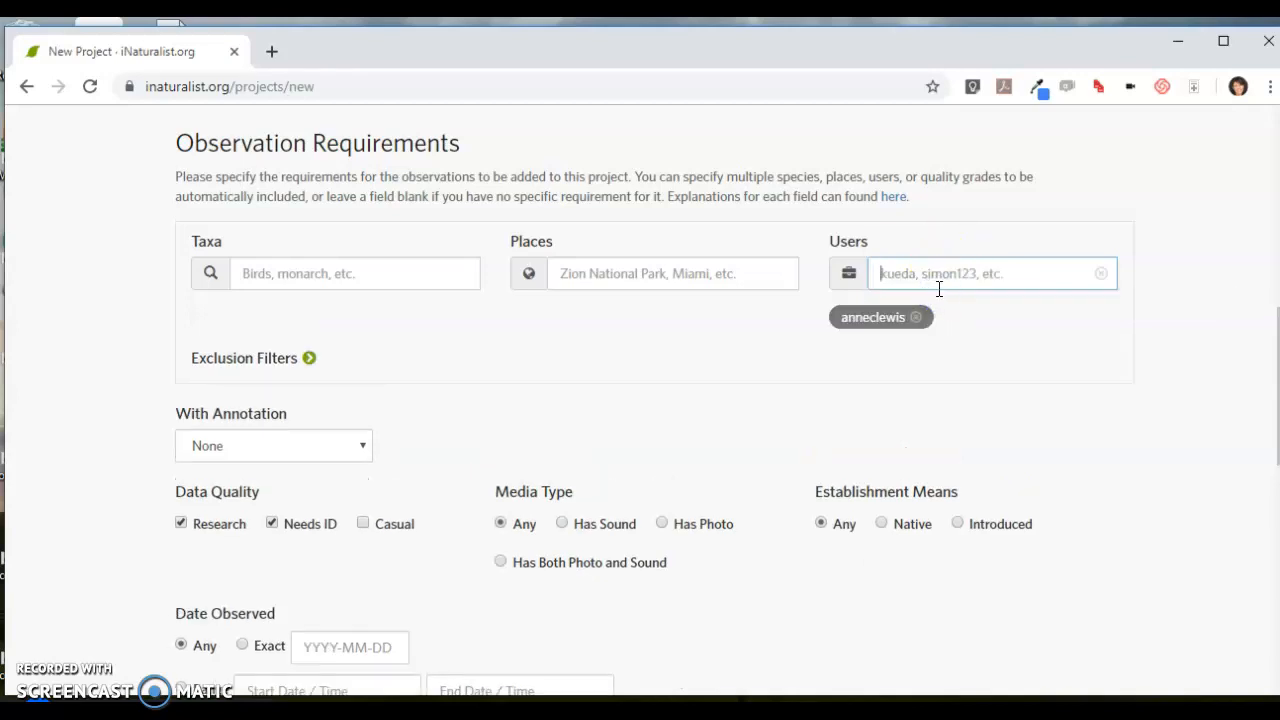
# Restrict the observation date to exactly 2019-09-09
pyautogui.scroll(-1, 457, 378)
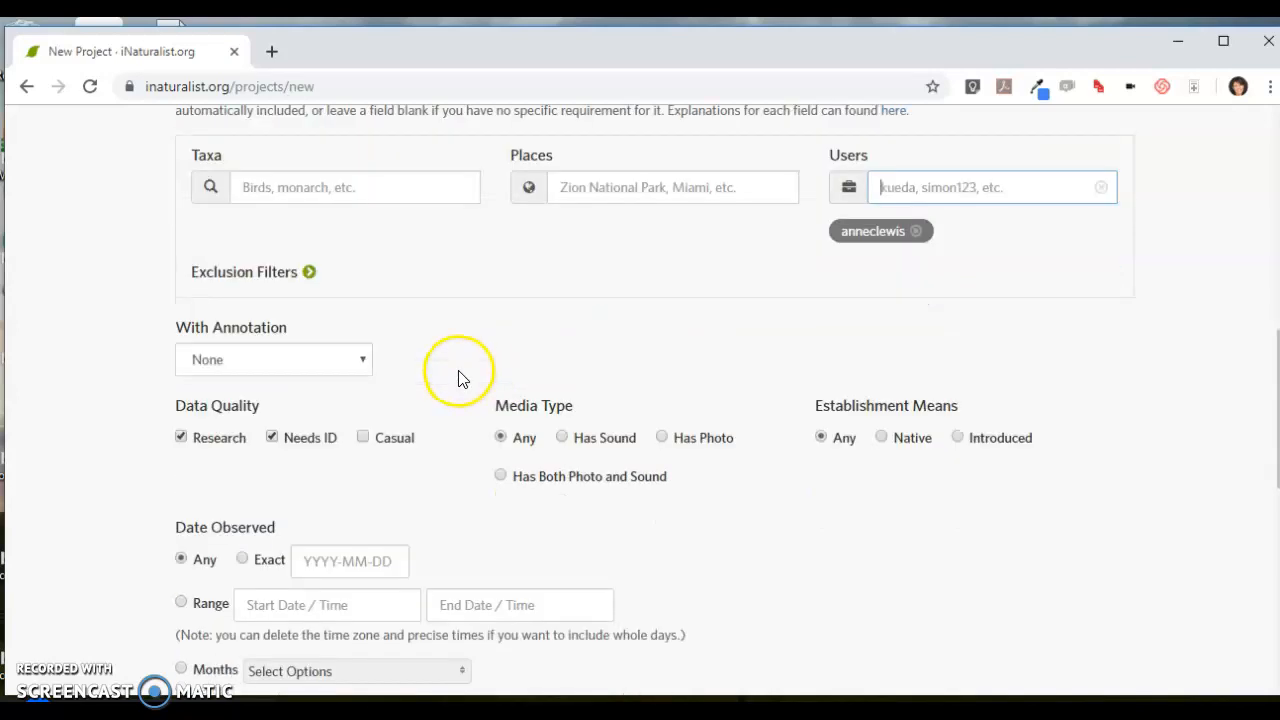
pyautogui.scroll(-2, 457, 378)
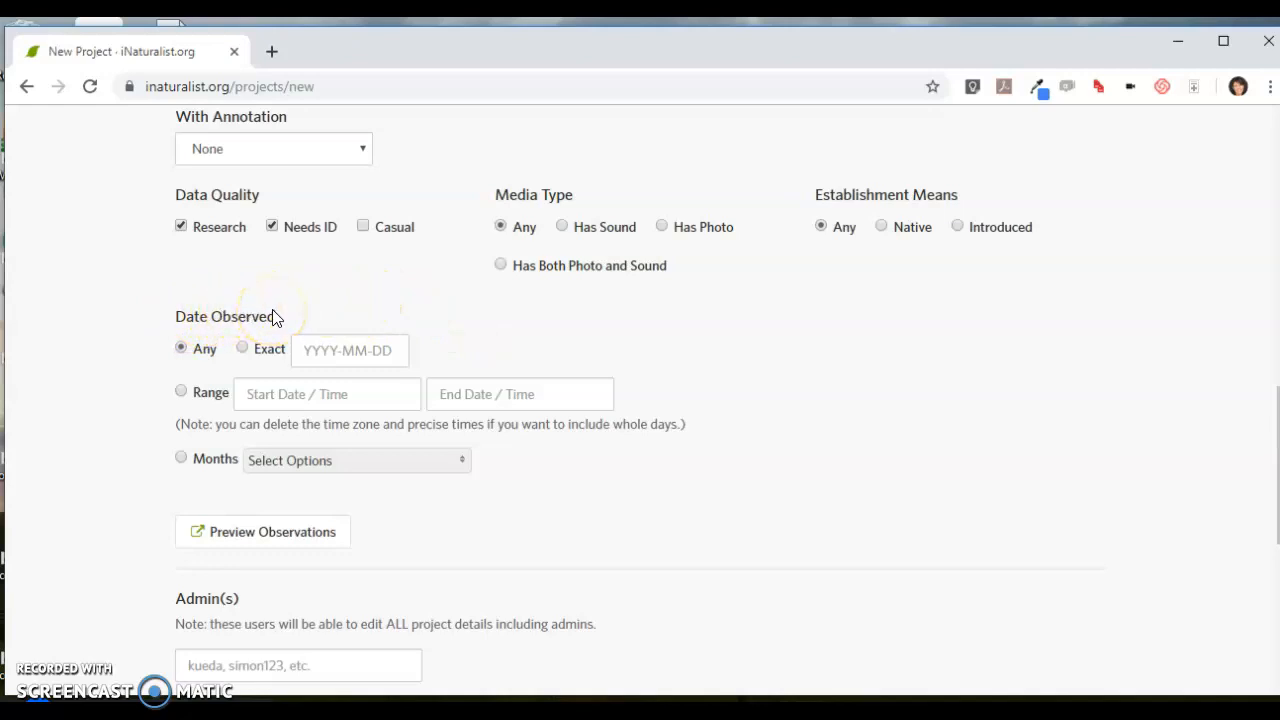
pyautogui.scroll(-1, 280, 300)
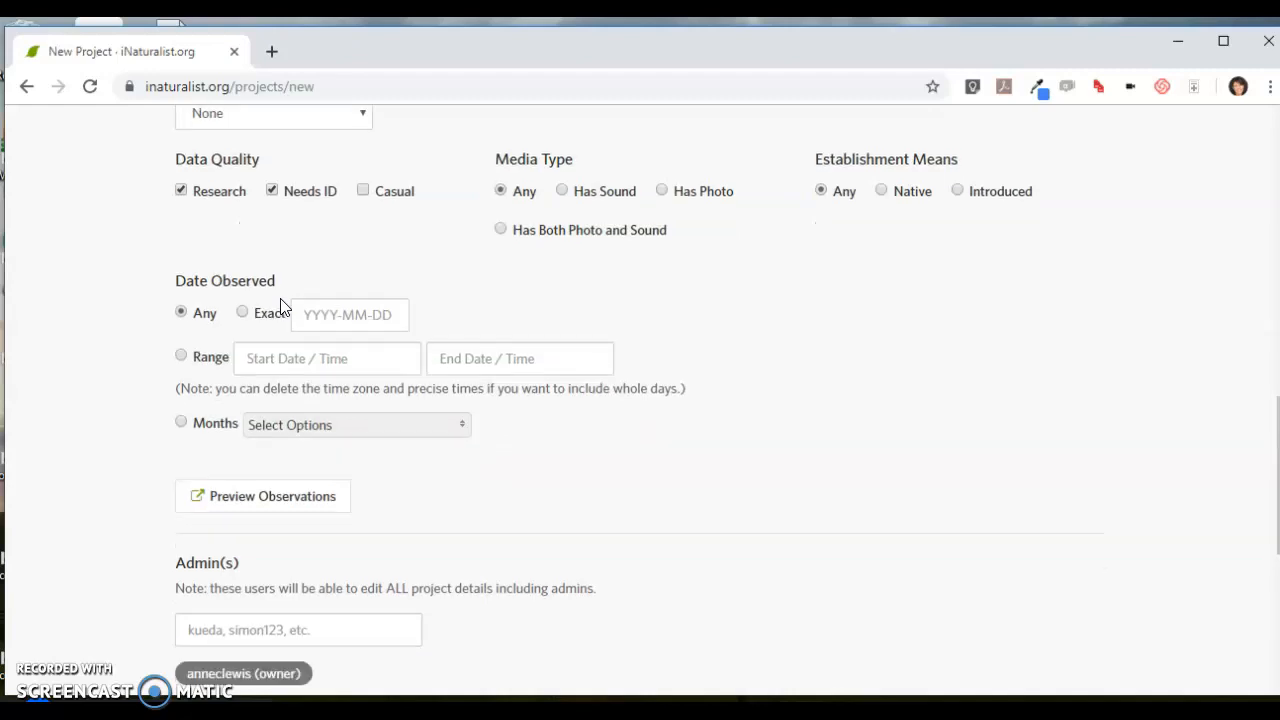
pyautogui.scroll(-1, 283, 298)
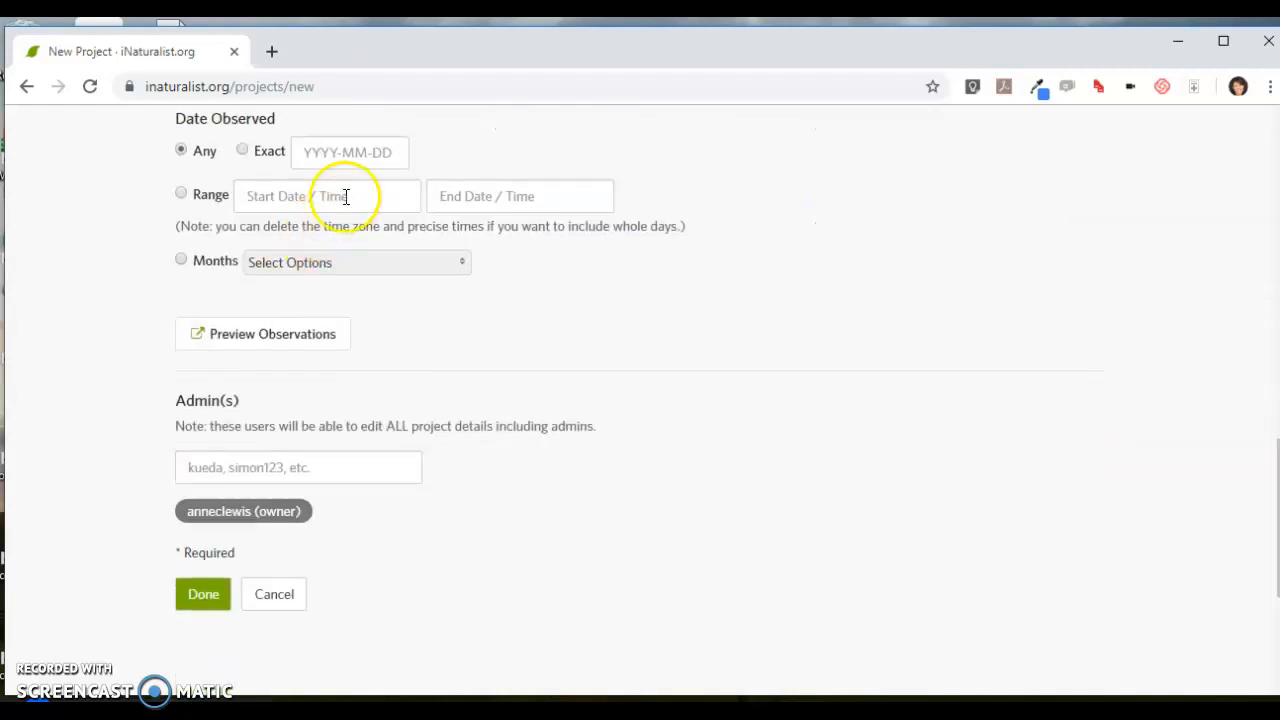
pyautogui.click(243, 151)
pyautogui.click(308, 152)
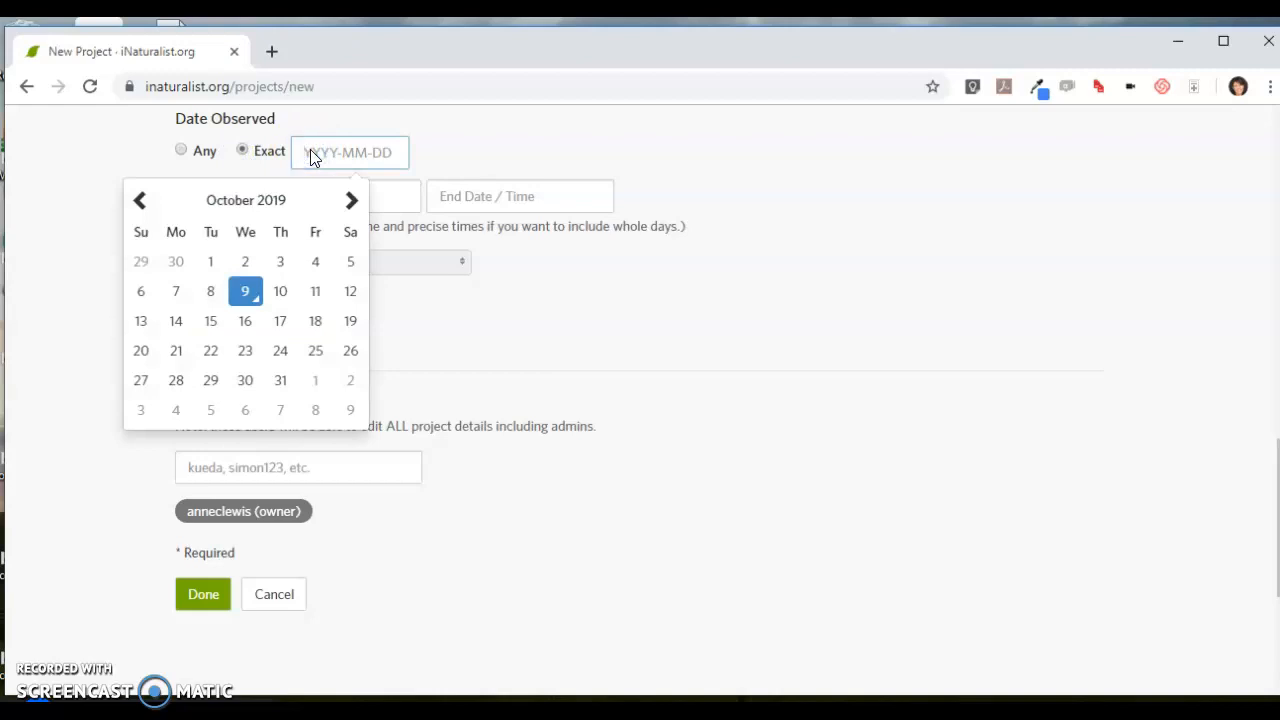
pyautogui.click(143, 203)
pyautogui.click(175, 321)
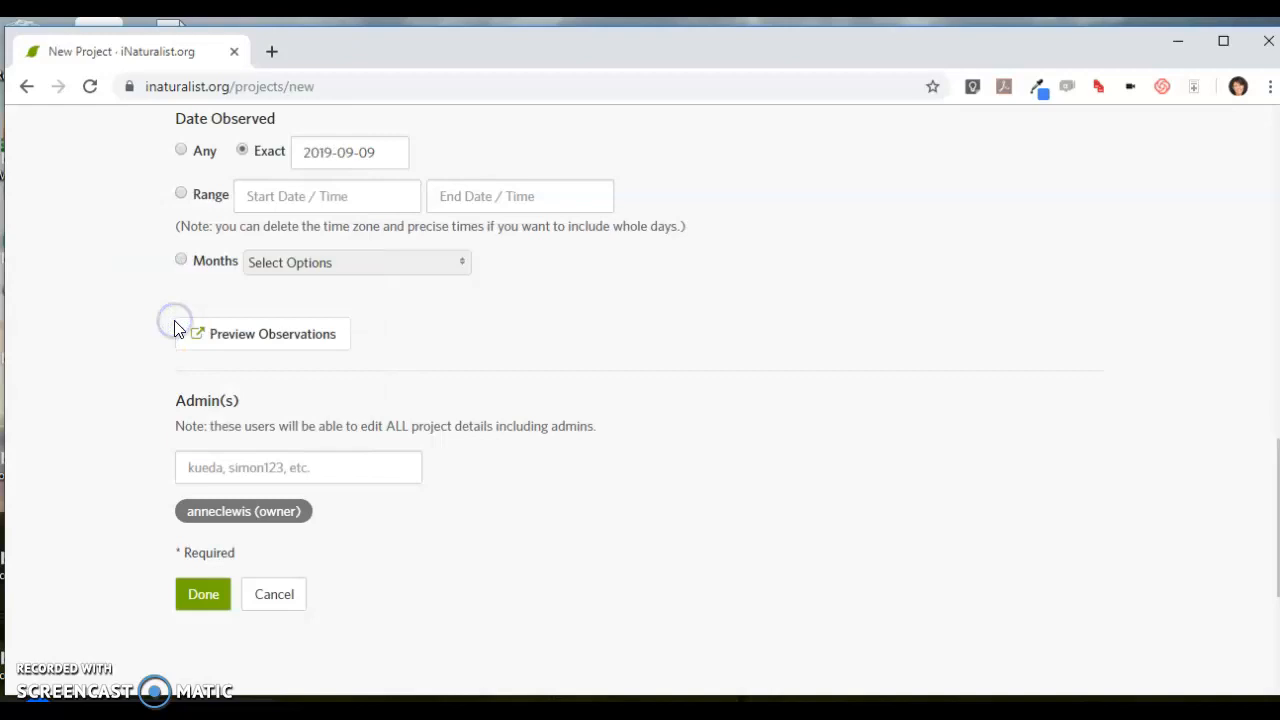
pyautogui.click(180, 195)
pyautogui.click(247, 195)
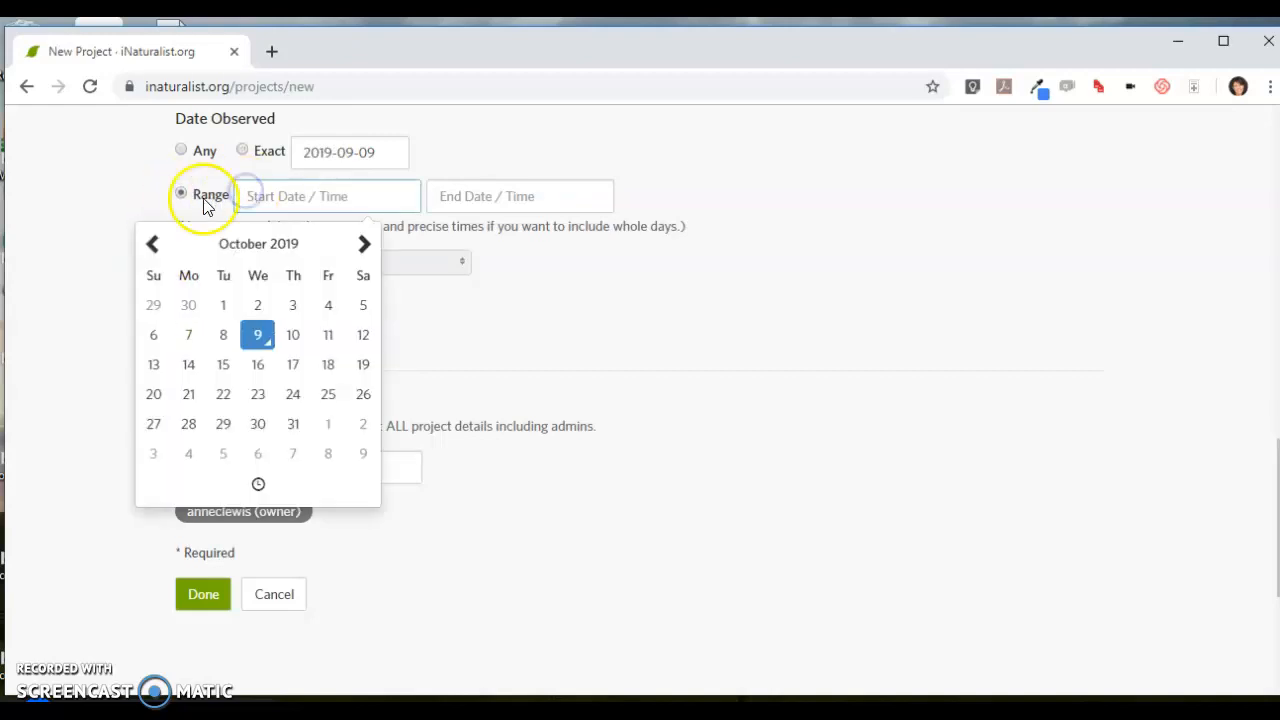
pyautogui.click(155, 247)
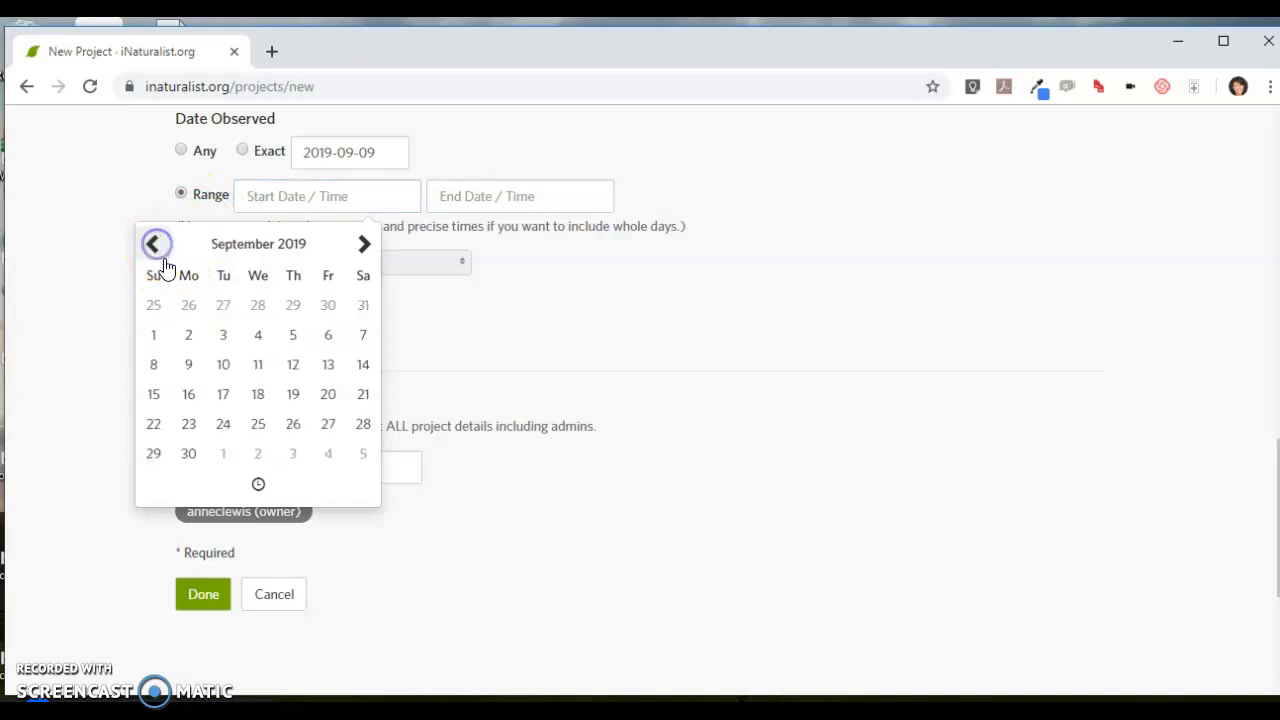
pyautogui.click(189, 364)
pyautogui.click(446, 195)
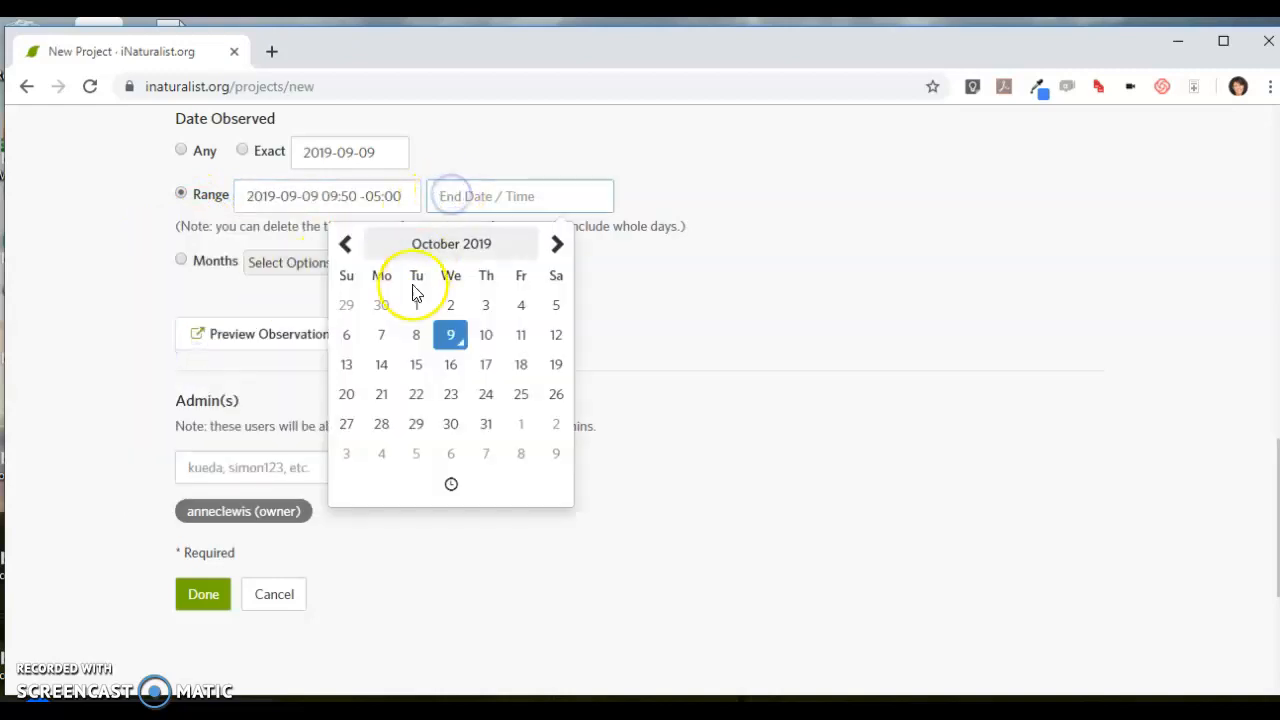
pyautogui.click(345, 244)
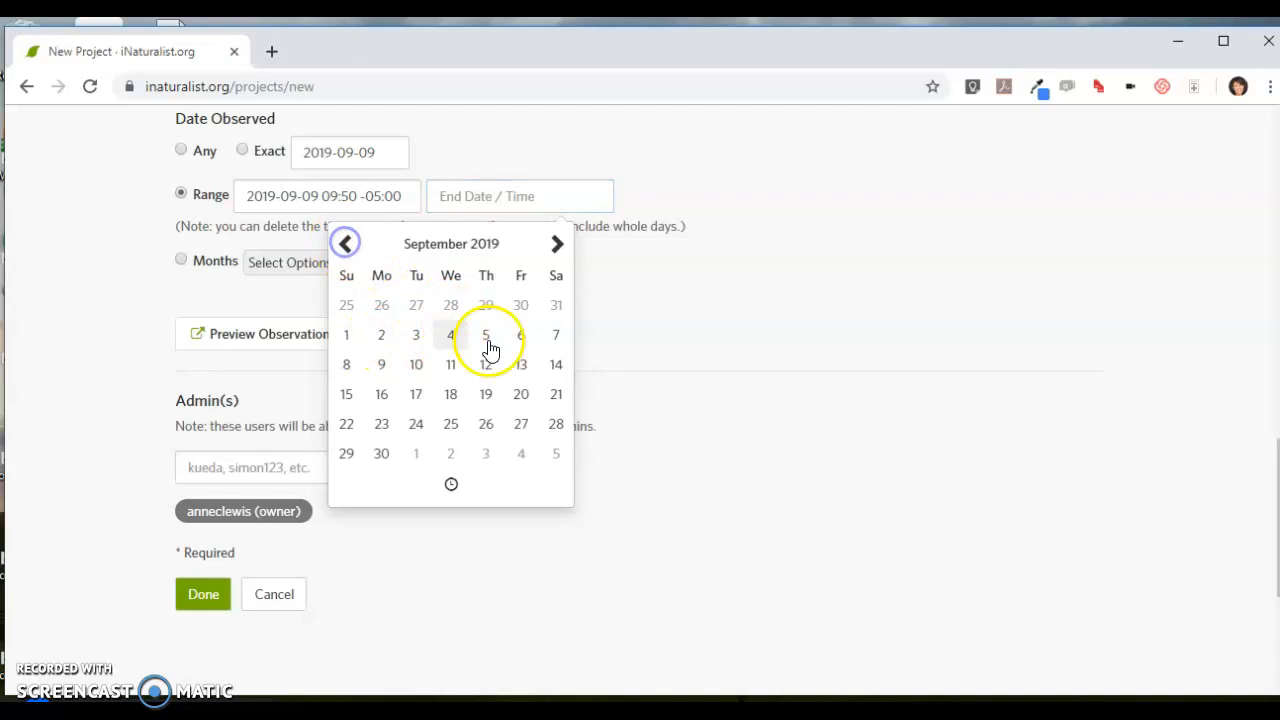
pyautogui.click(519, 364)
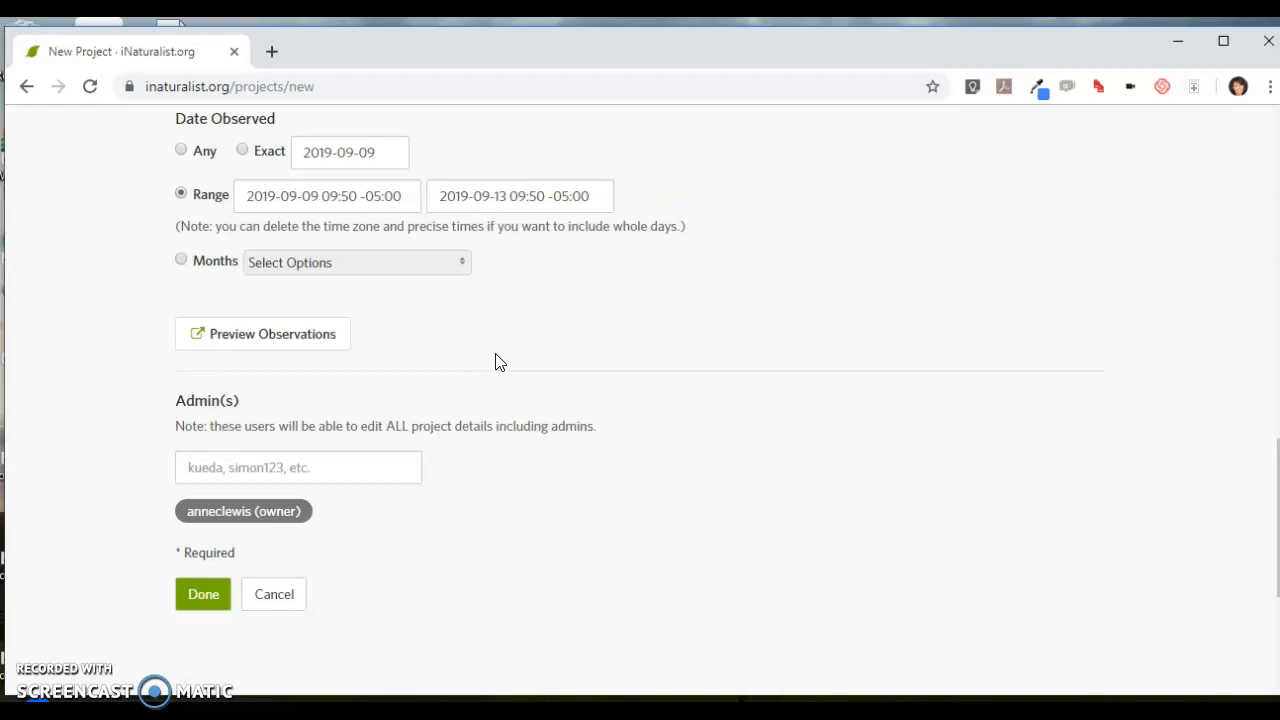
# Submit the completed project form to create the bioblitz project
pyautogui.scroll(-2, 184, 275)
pyautogui.click(172, 275)
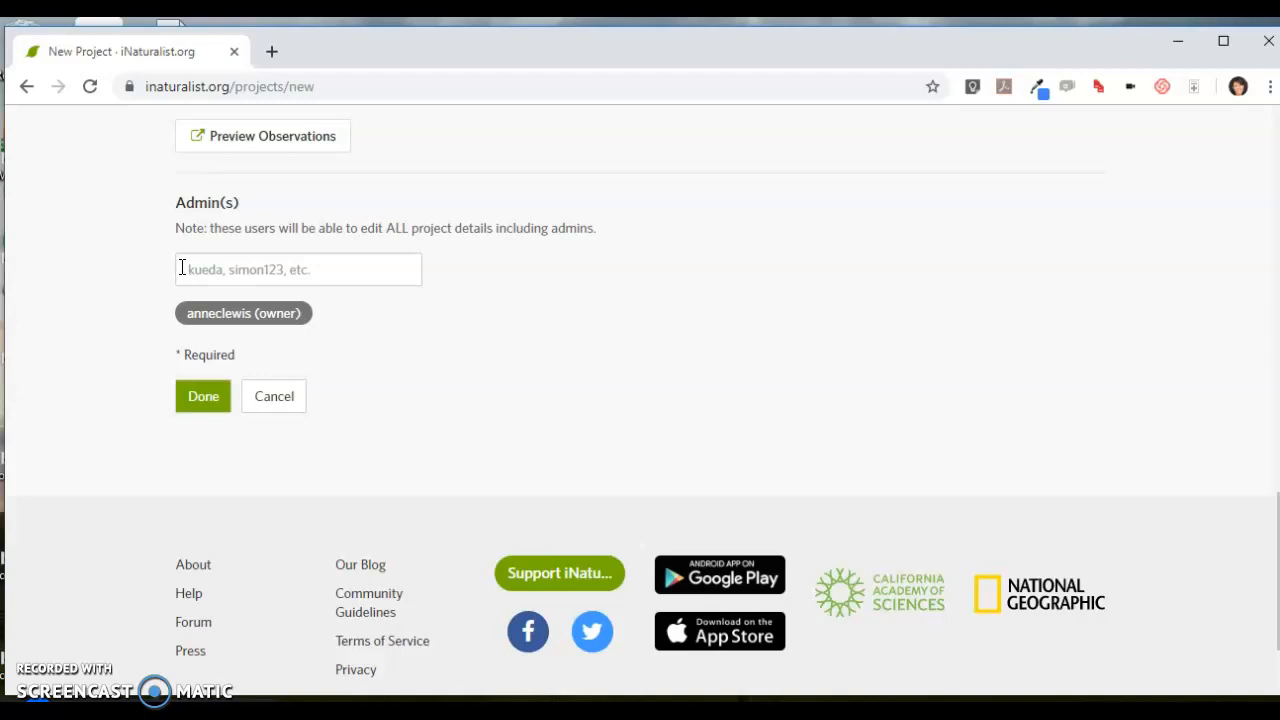
pyautogui.click(203, 402)
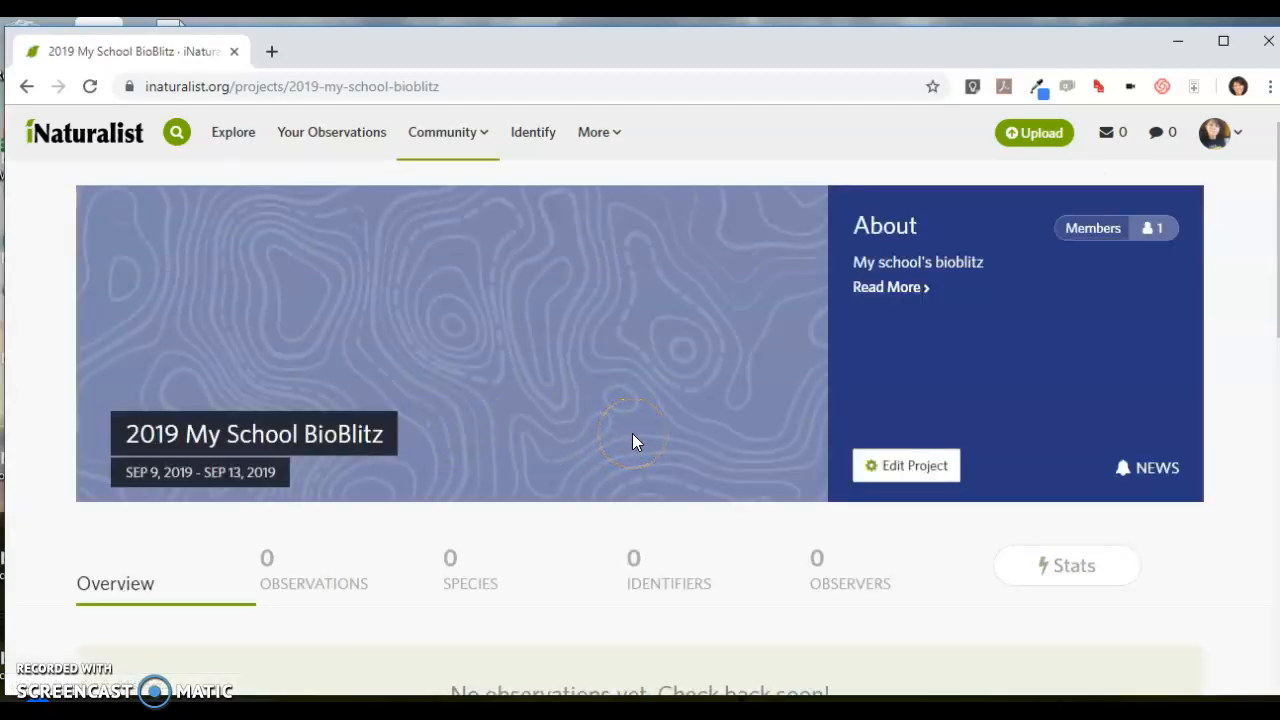
# Review the new project's page, including its banner, overview and project requirements
pyautogui.scroll(-1, 632, 440)
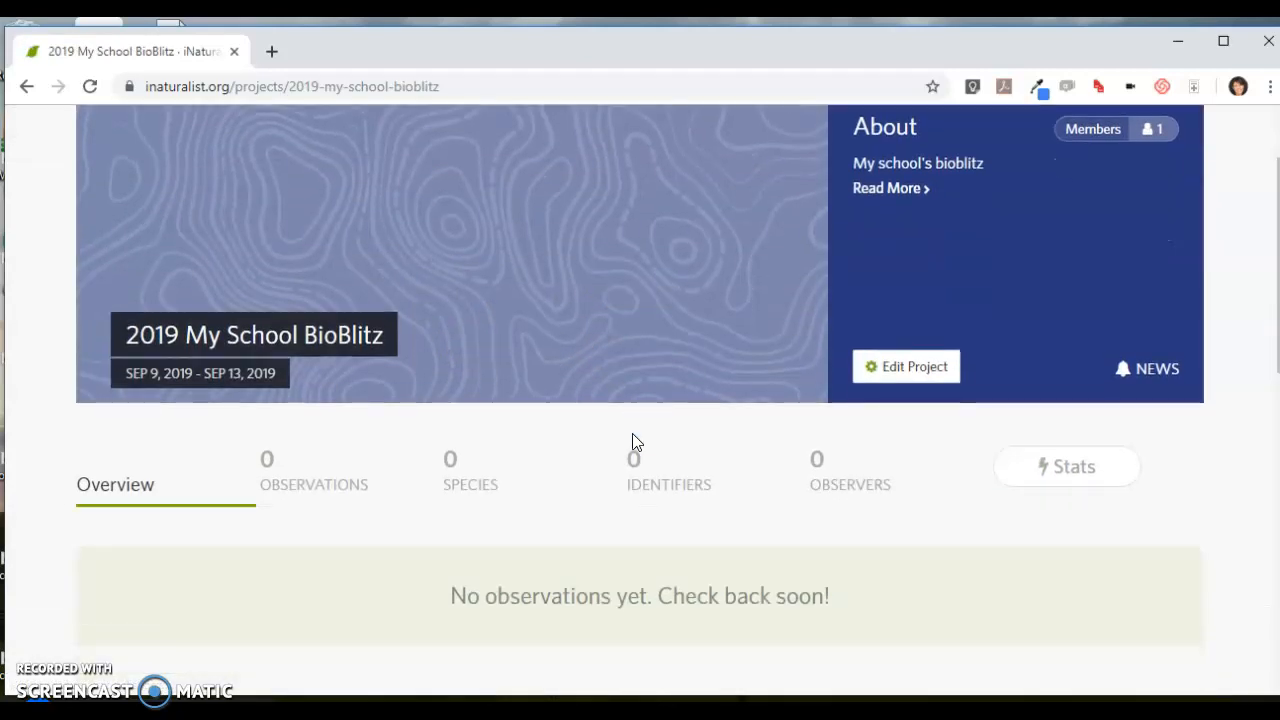
pyautogui.click(892, 374)
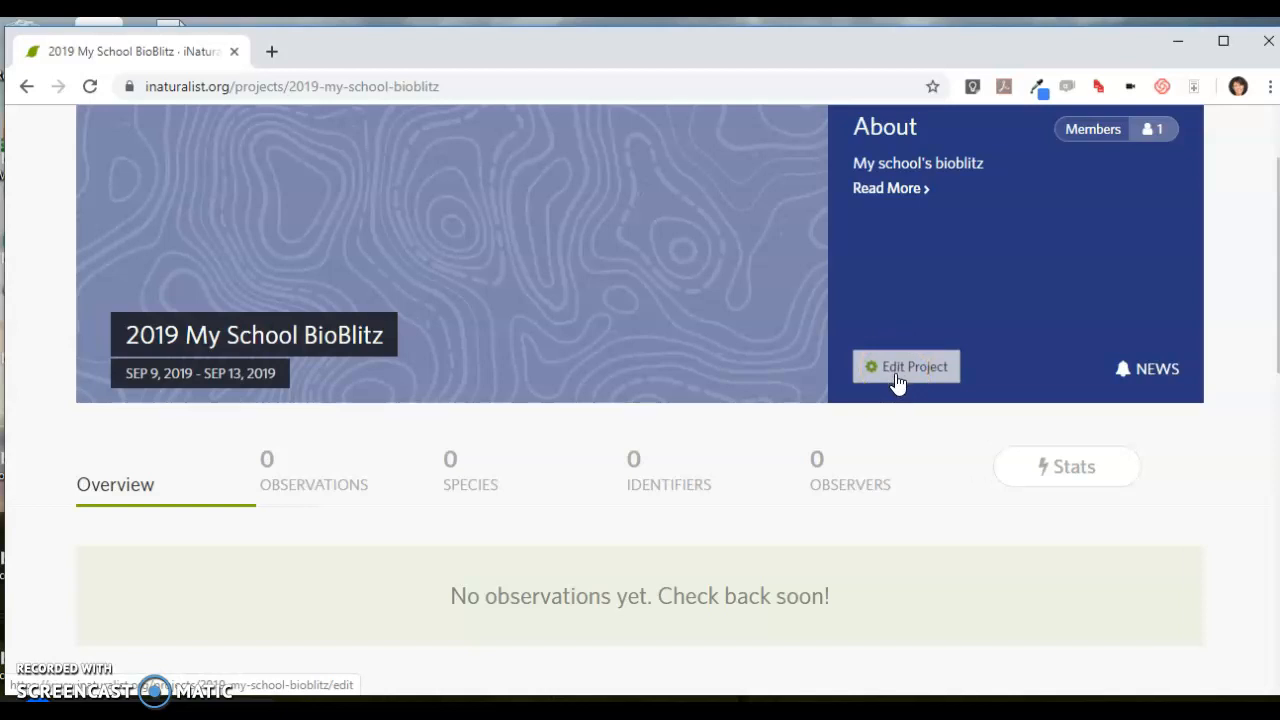
pyautogui.scroll(-6, 896, 380)
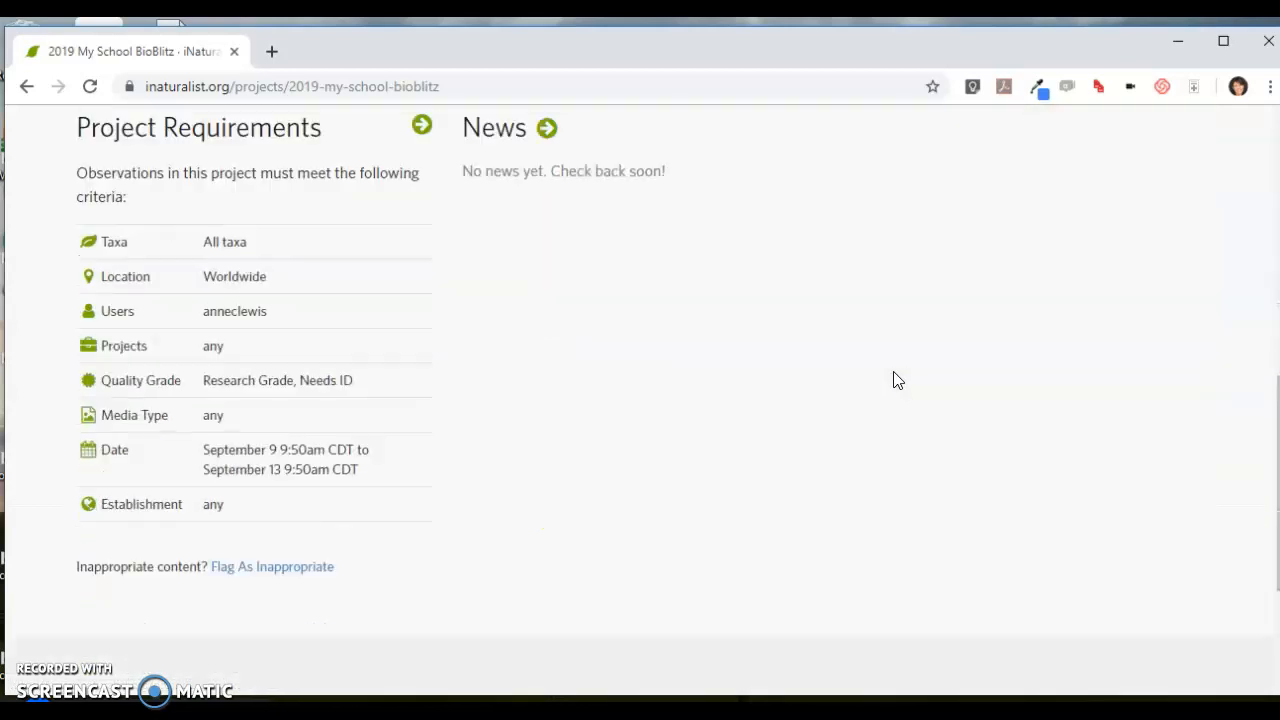
pyautogui.scroll(-2, 896, 380)
pyautogui.scroll(5, 895, 379)
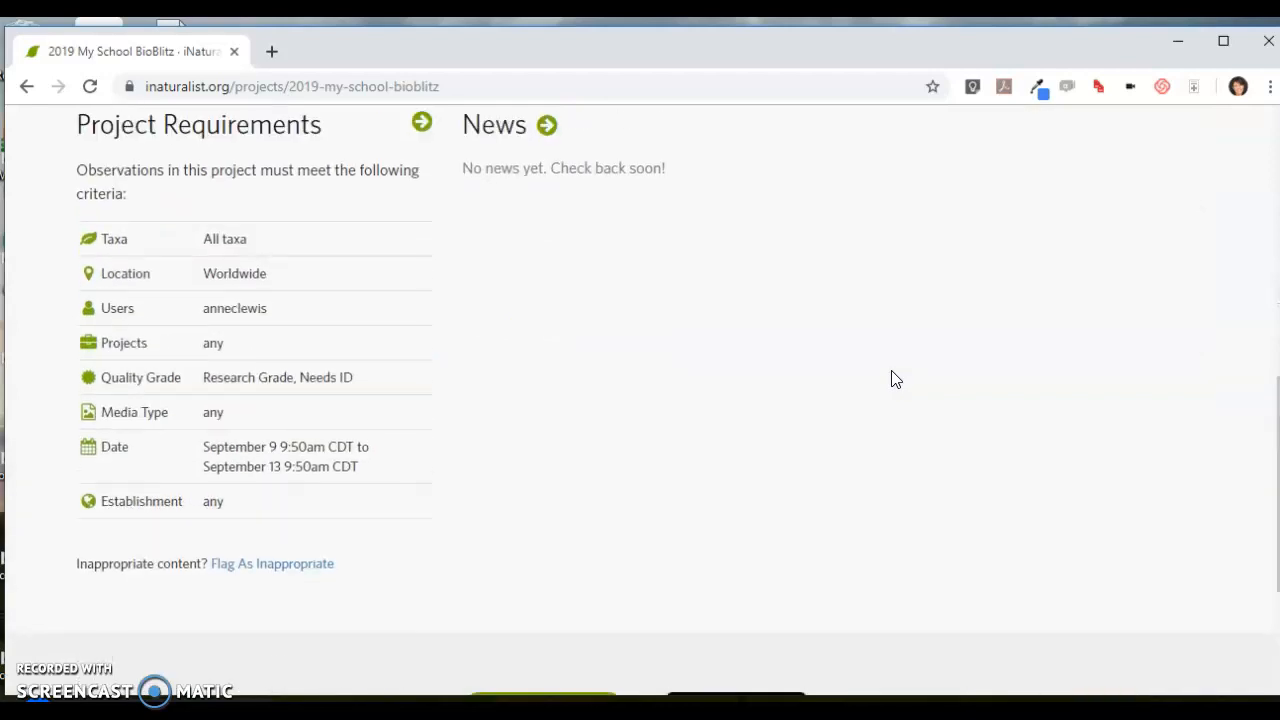
pyautogui.scroll(4, 893, 379)
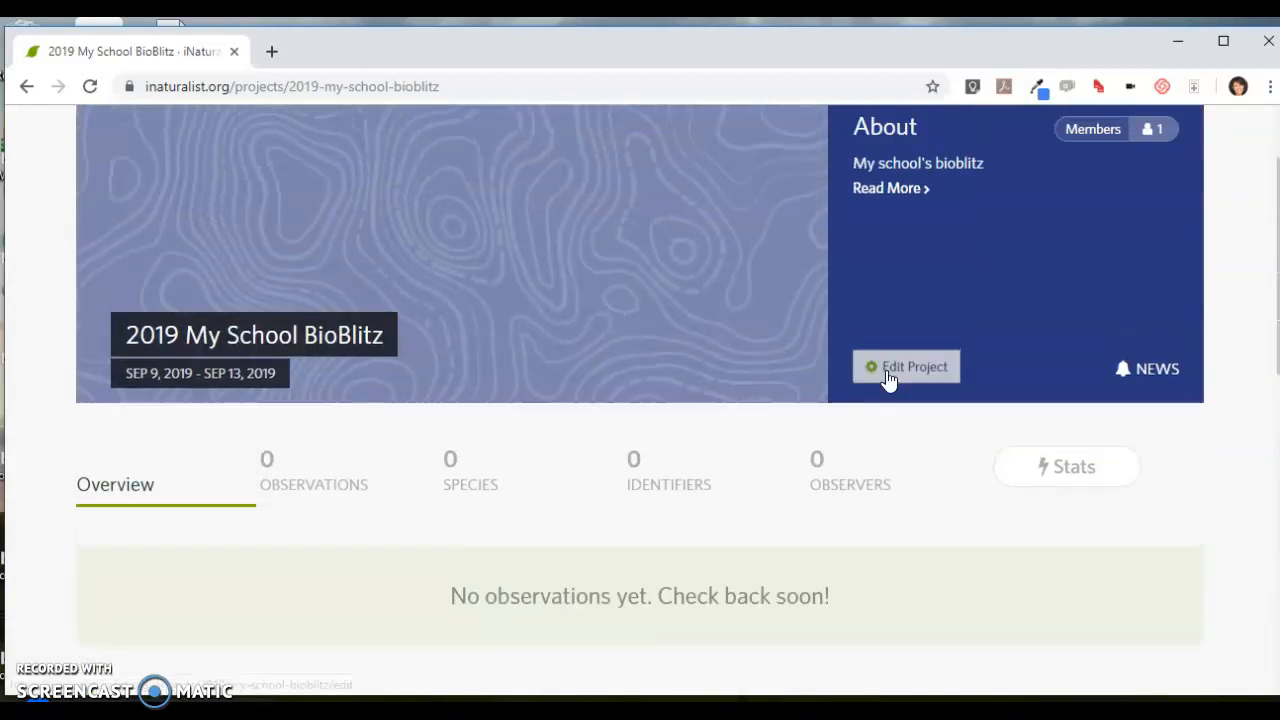